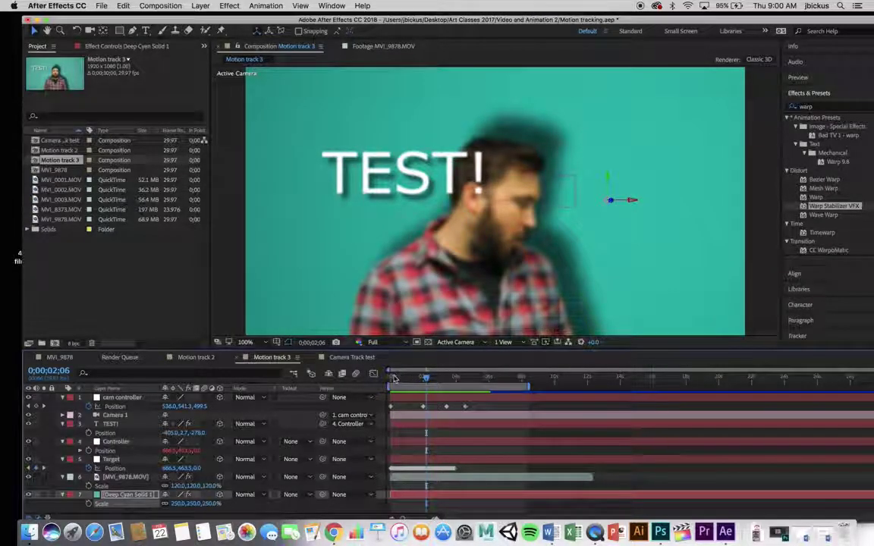
- Play Motion track 3 from its first frame to watch the TEST! text follow the face
click(390, 377)
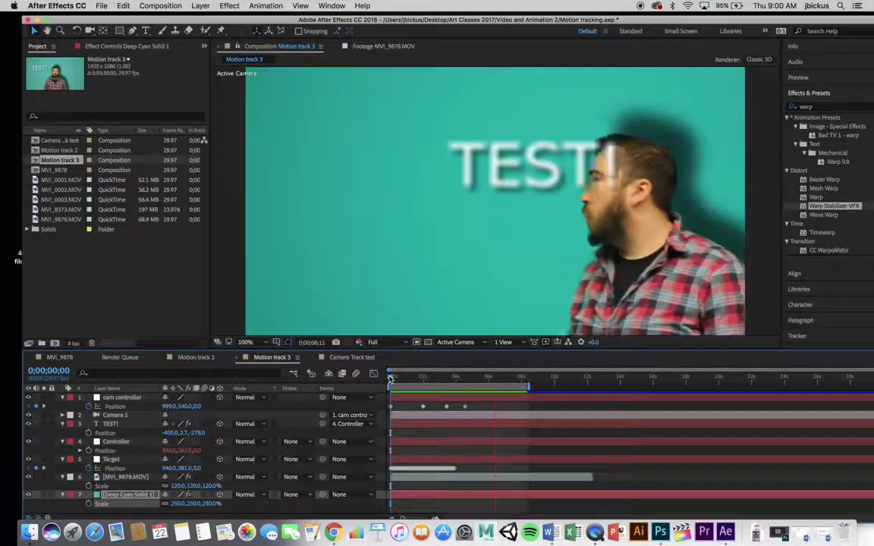
key(space)
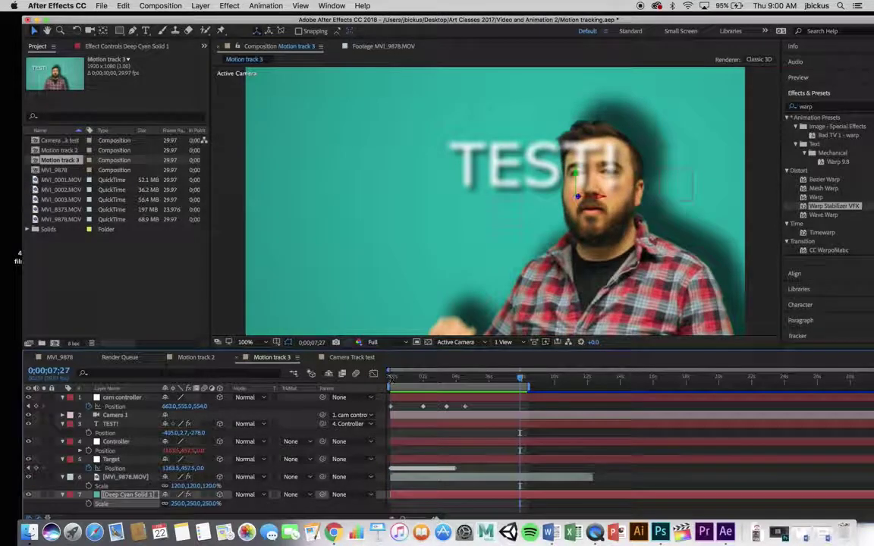
- Create a 1920×1080, 29.97 fps composition named Motion track 4 and select MVI_9878 in the Project panel
right_click(89, 265)
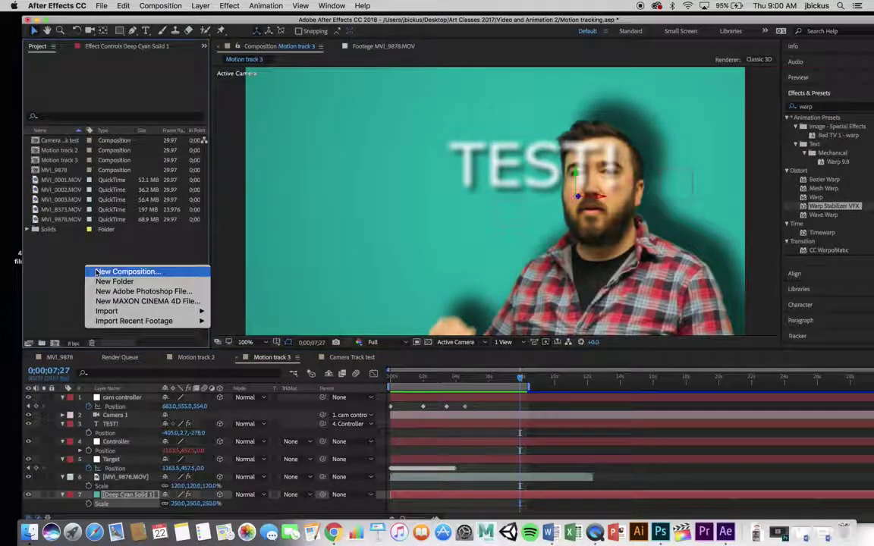
click(95, 273)
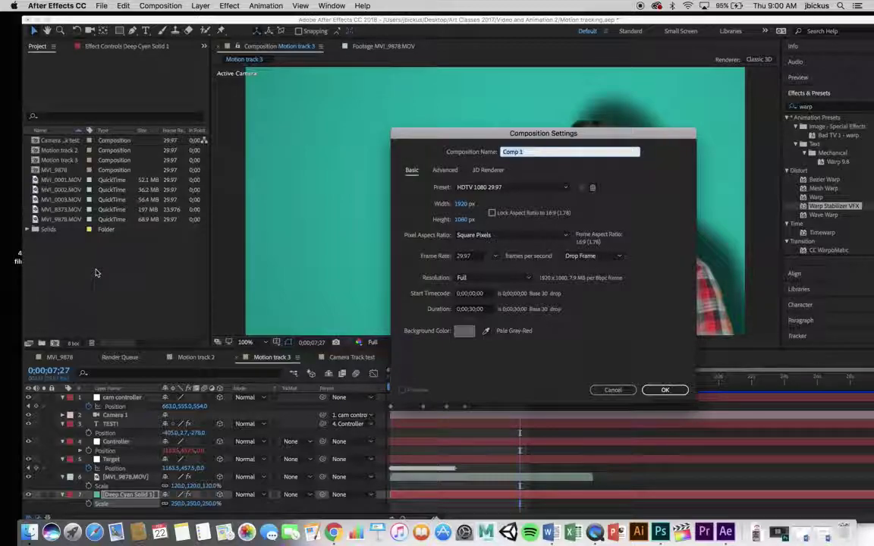
text(Motion tra)
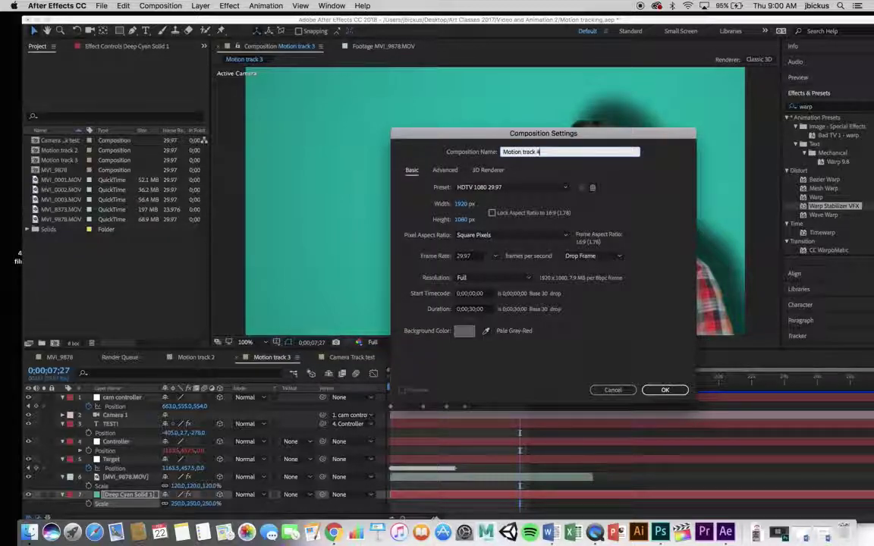
text(ck 4)
key(Return)
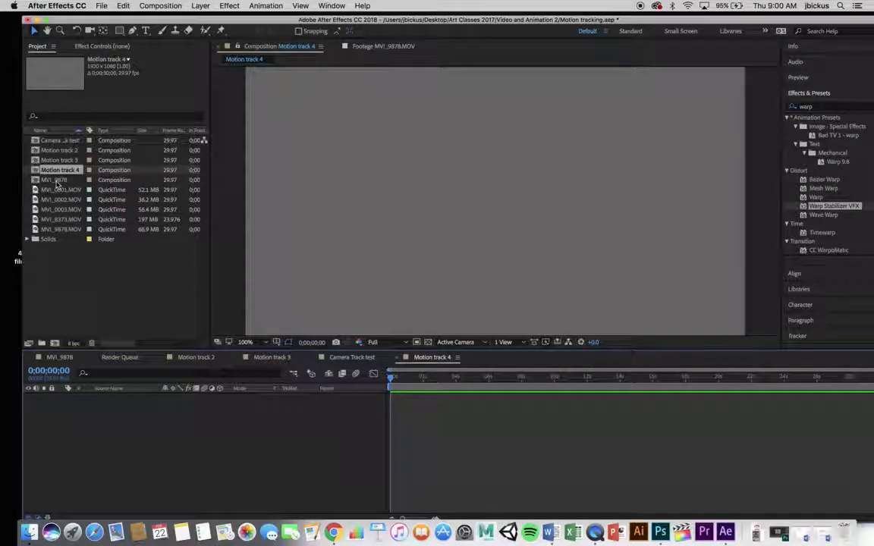
click(56, 181)
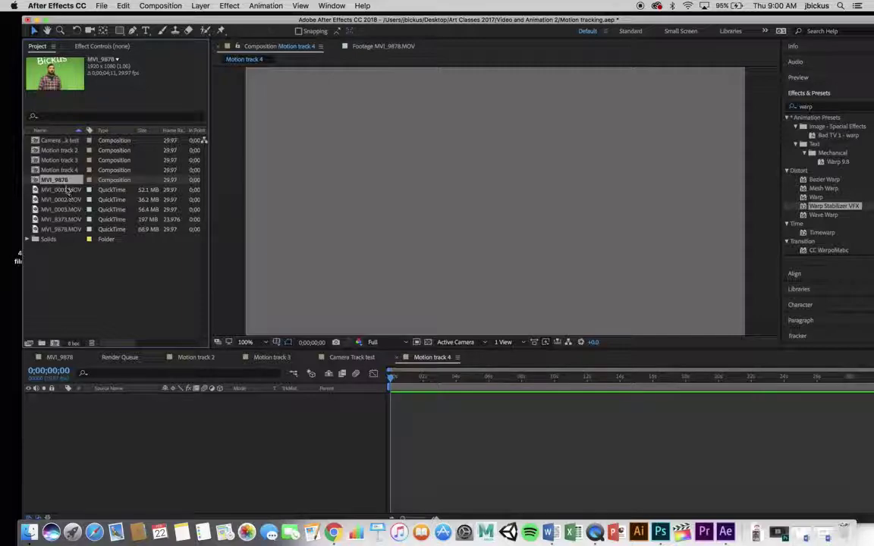
- Pick MVI_9878.MOV among the project clips and drag it into the Motion track 4 timeline
click(67, 190)
click(62, 200)
click(62, 209)
click(62, 229)
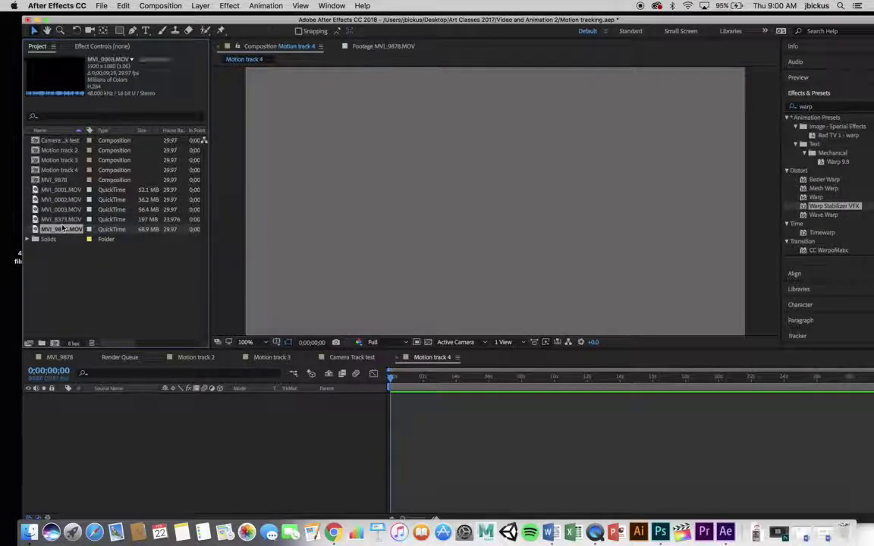
key(Up)
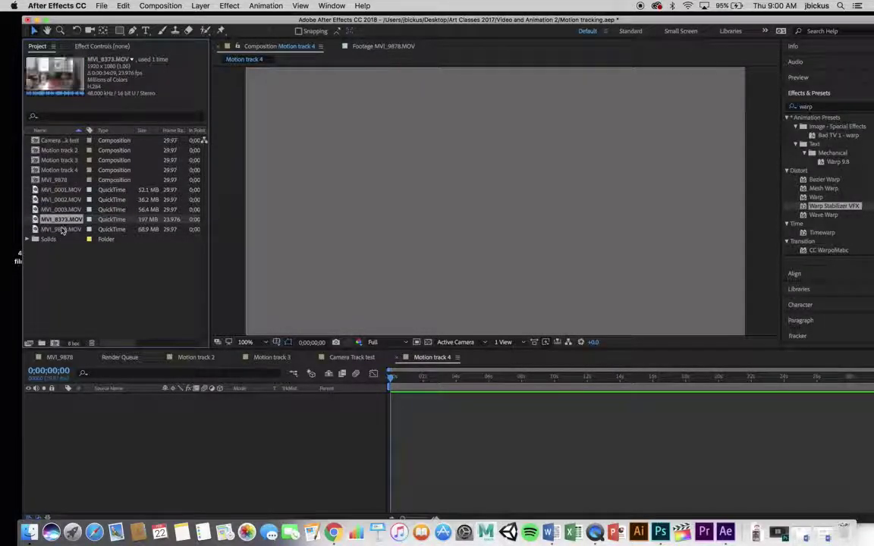
key(Down)
drag(63, 229, 190, 414)
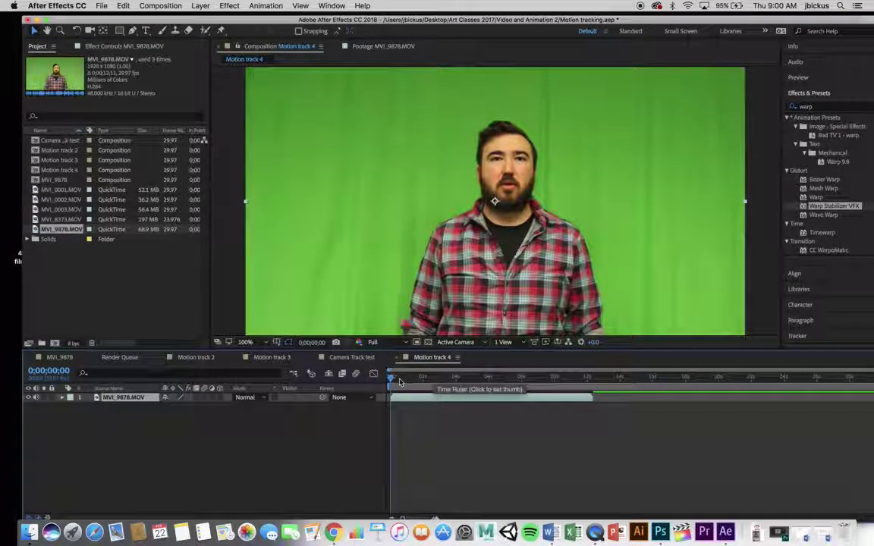
drag(406, 379, 423, 387)
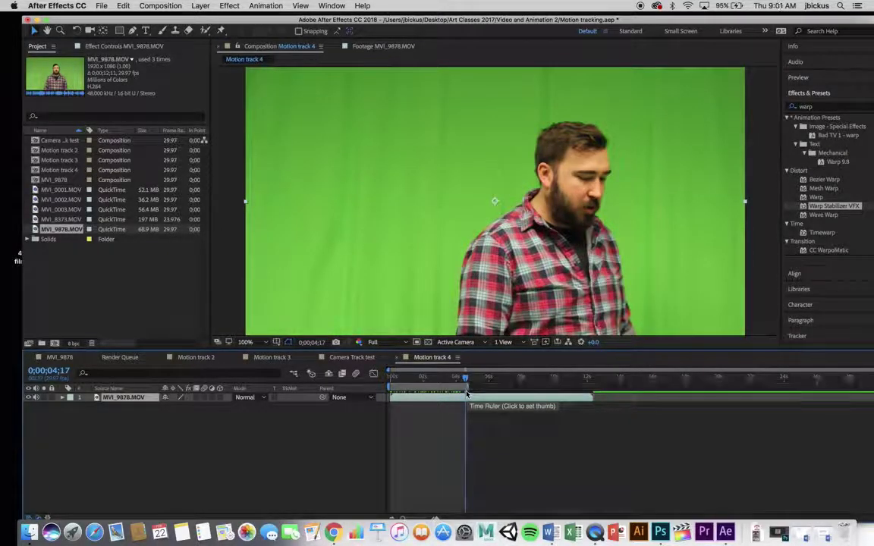
- Trim the comp to its roughly 4-second work area, then browse the Effect and Animation menus
right_click(419, 386)
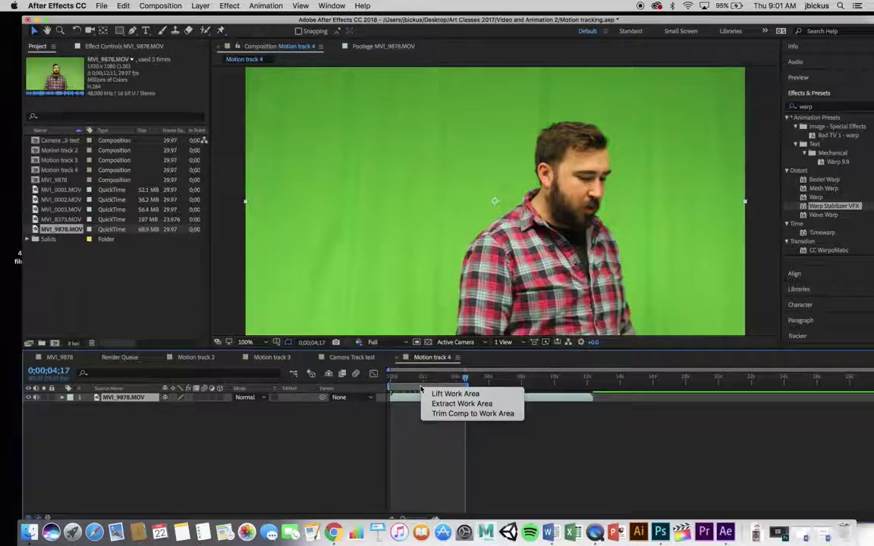
click(439, 413)
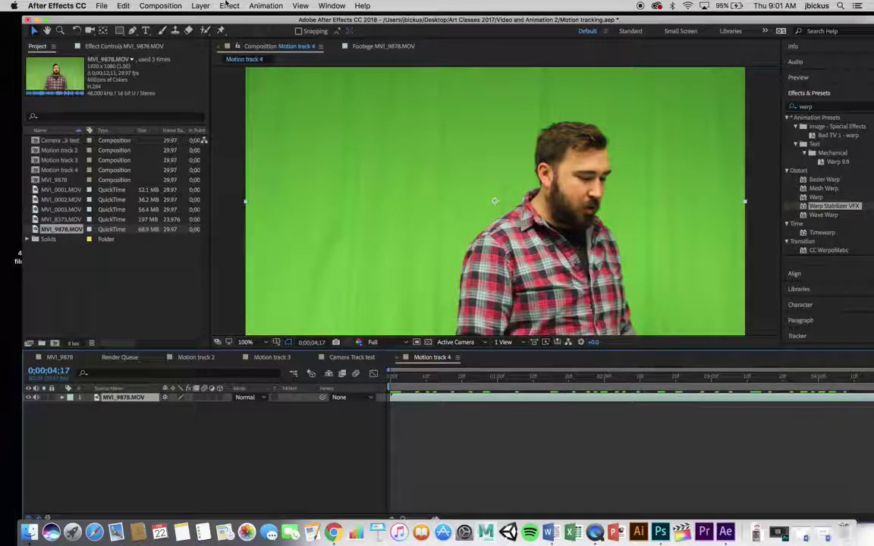
click(200, 5)
mouse_move(235, 5)
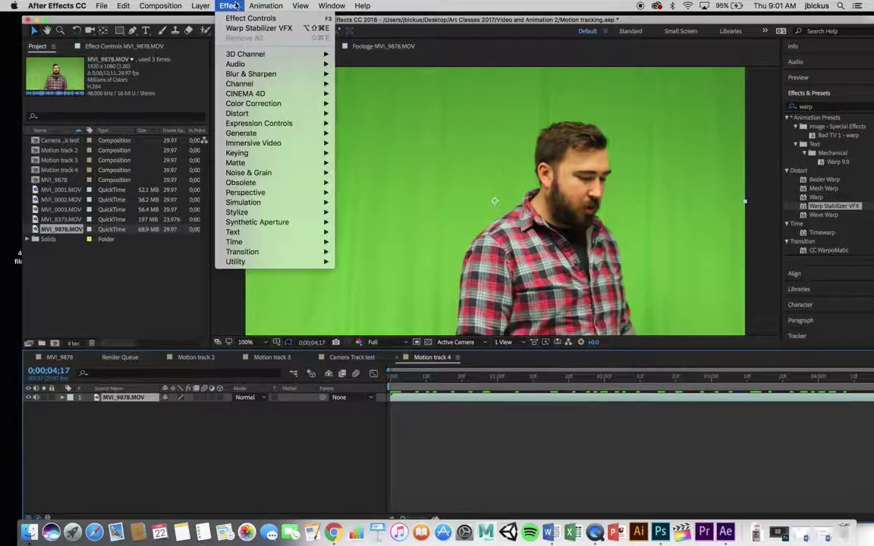
mouse_move(273, 6)
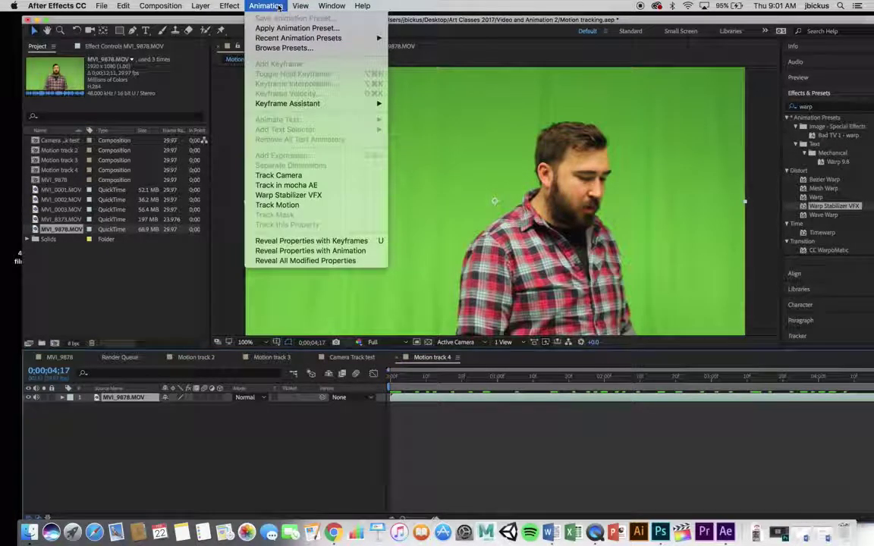
mouse_move(180, 6)
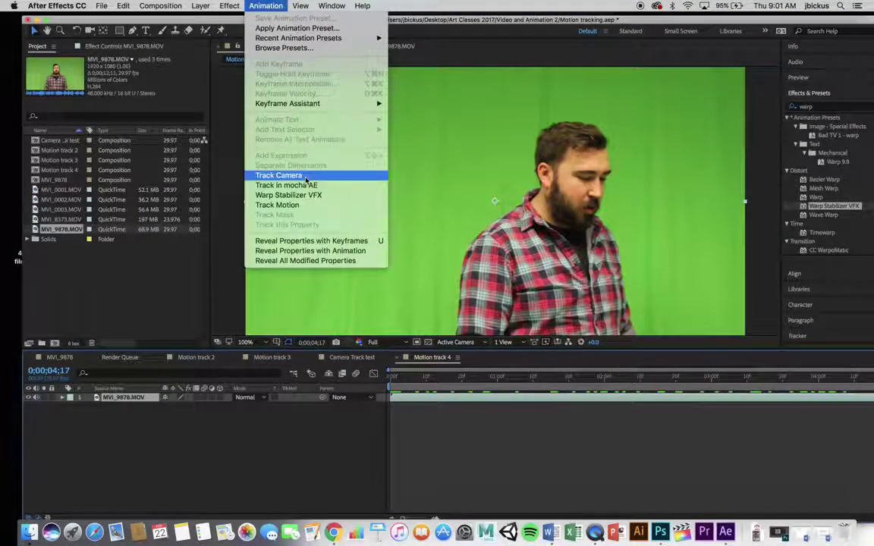
click(801, 343)
- Start a motion track on the footage layer from the clip's very first frame
click(801, 338)
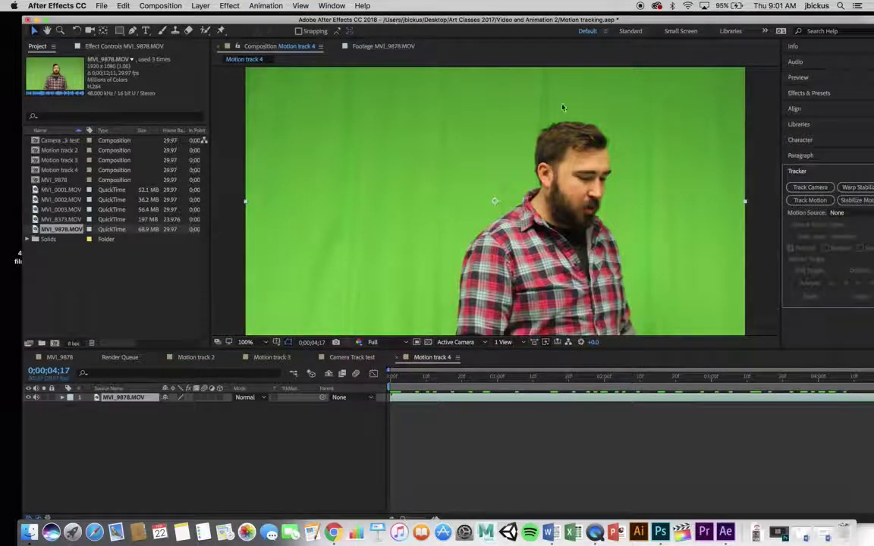
double_click(774, 25)
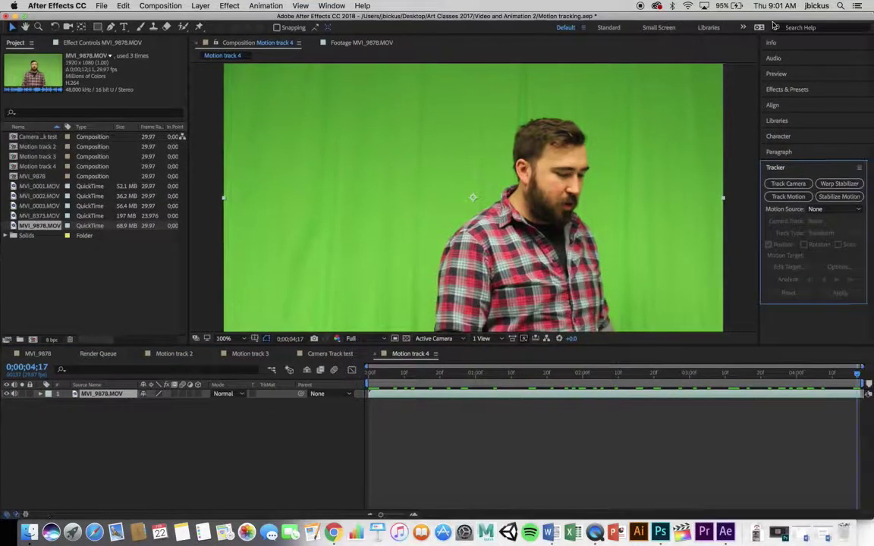
click(787, 196)
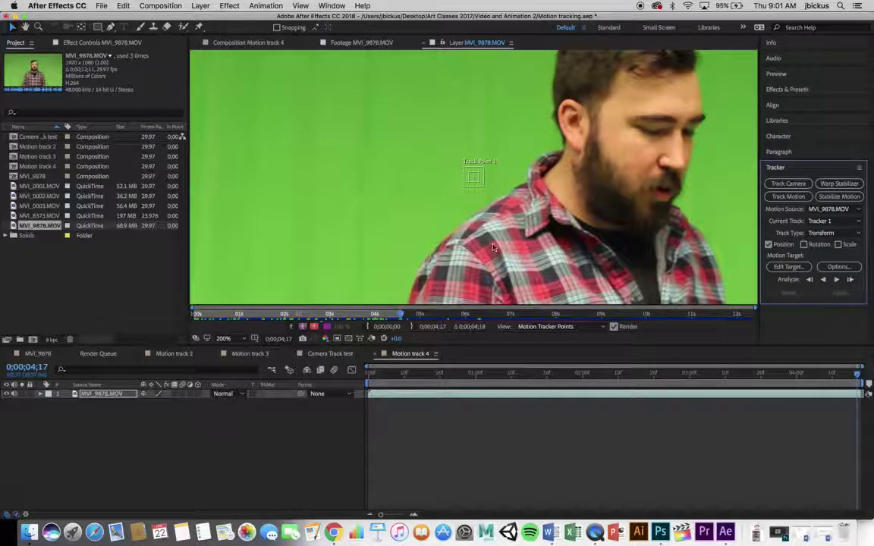
click(372, 374)
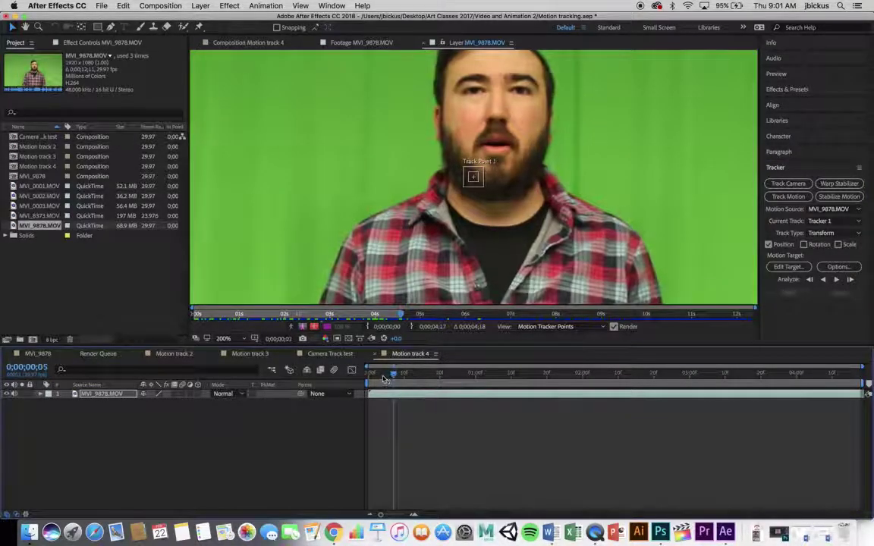
drag(372, 376, 369, 376)
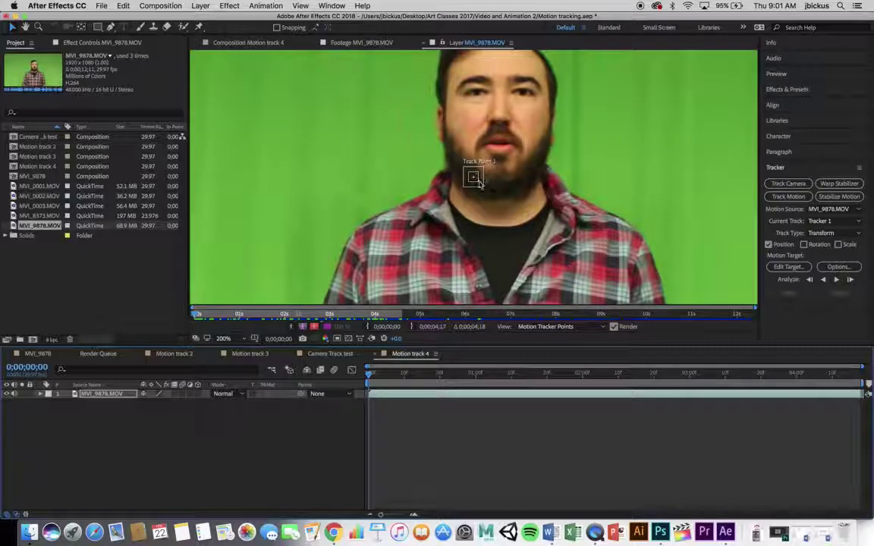
- Move Track Point 1 from the chin onto the eye and fit its search region around it
drag(471, 177, 468, 93)
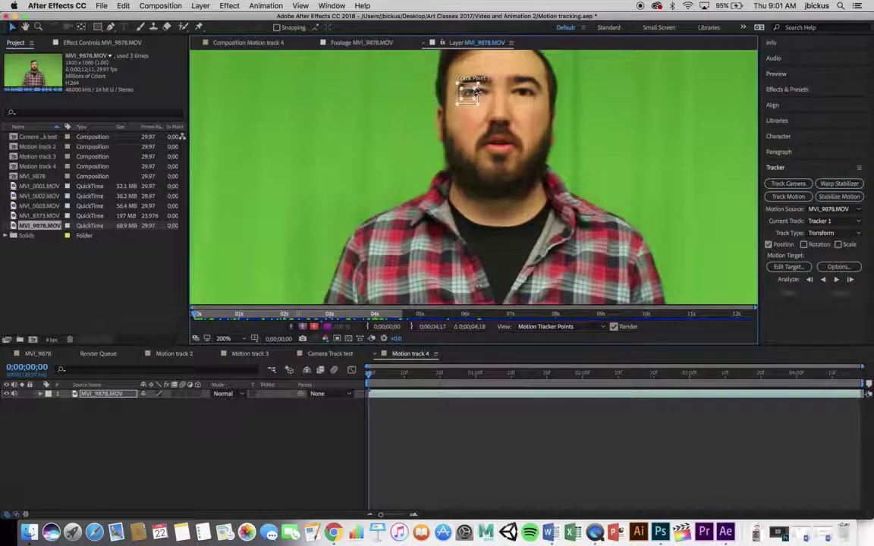
mouse_move(478, 85)
mouse_down()
mouse_move(512, 65)
mouse_move(478, 91)
mouse_move(486, 89)
mouse_up()
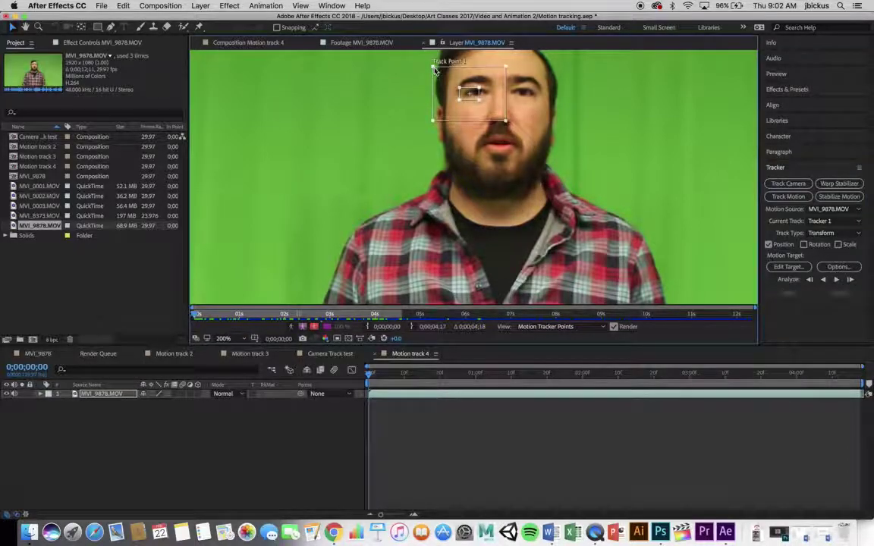
drag(434, 67, 439, 71)
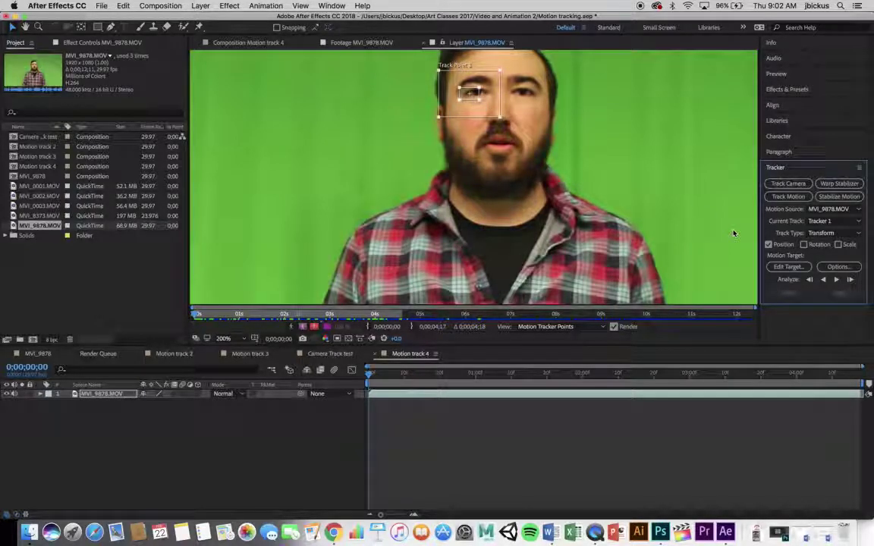
- Lower Tracker 1's 'If Confidence is Below' threshold to 50% in Motion Tracker Options
click(839, 267)
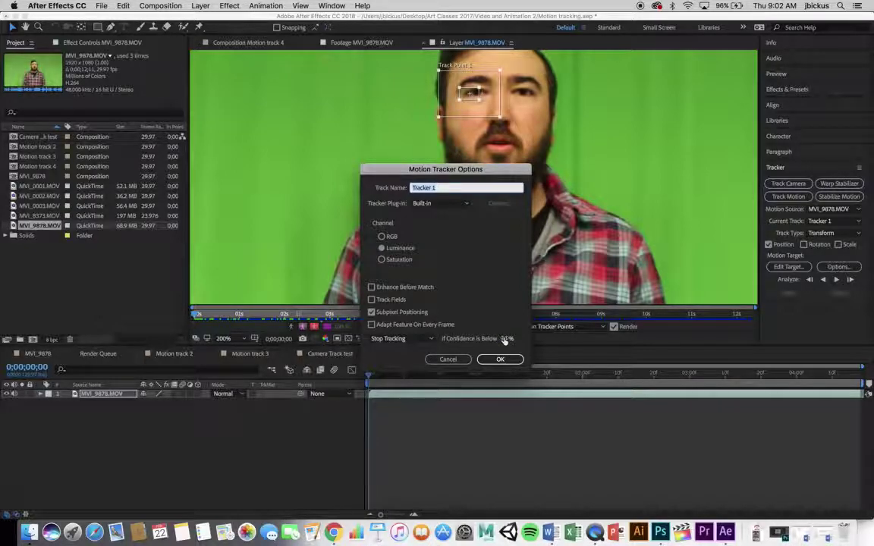
drag(505, 341, 502, 342)
click(499, 361)
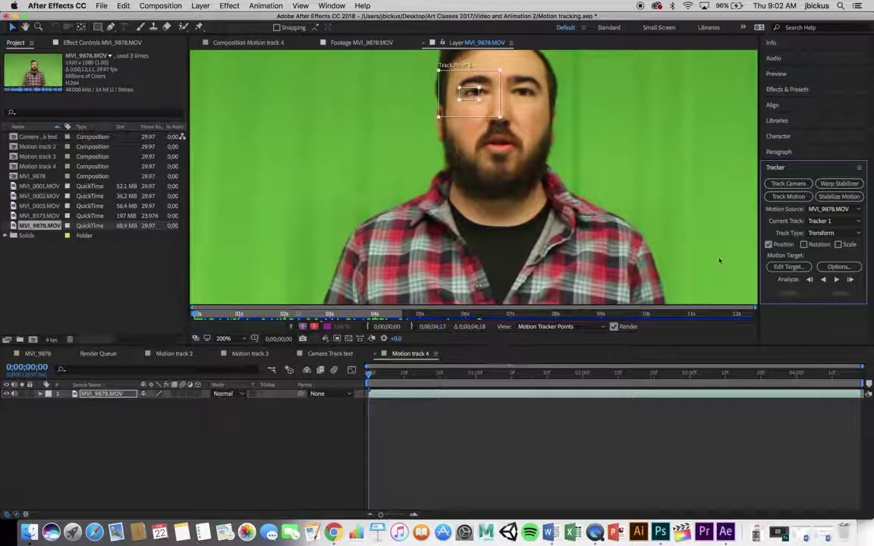
- Add a null object renamed Target and set it as Tracker 1's motion target
click(146, 424)
right_click(147, 426)
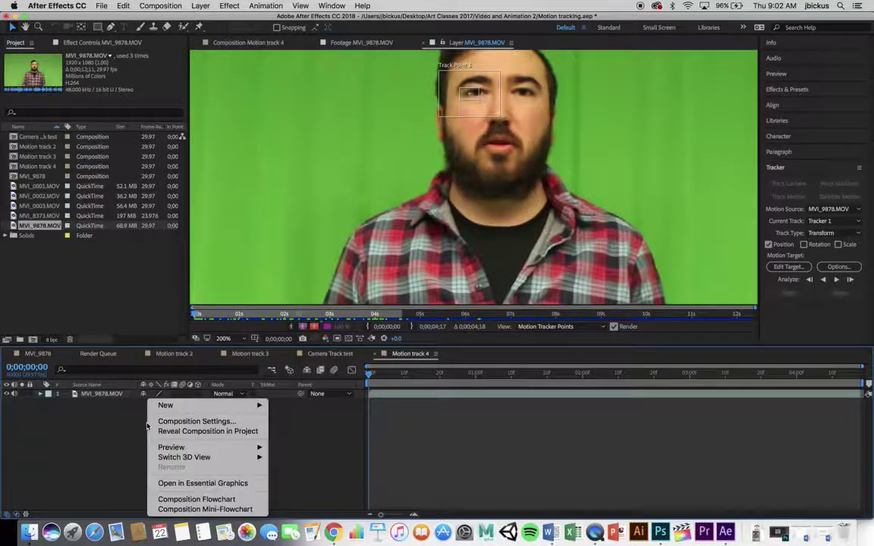
mouse_move(179, 407)
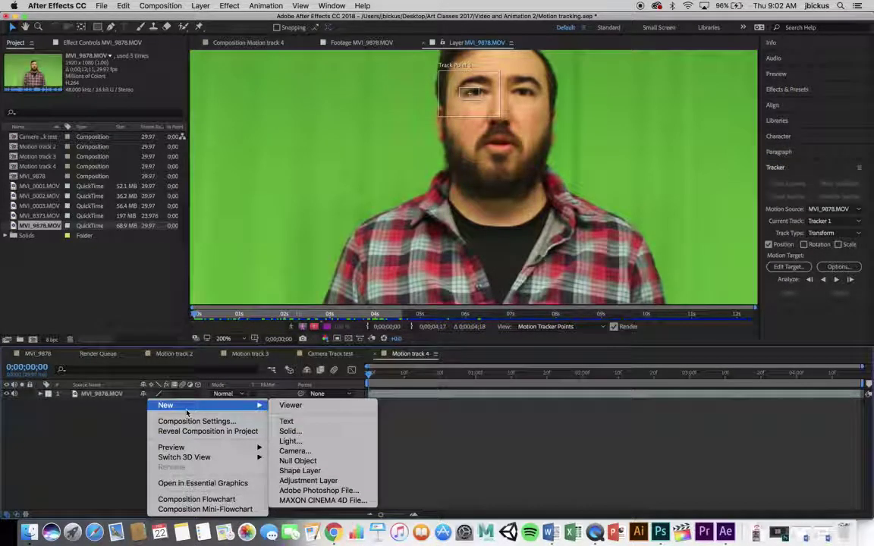
click(317, 462)
key(Return)
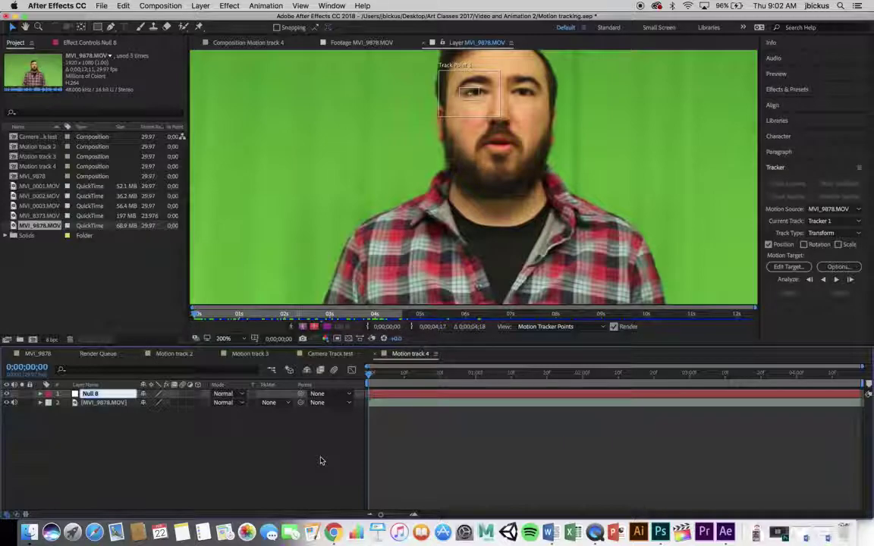
text(Target)
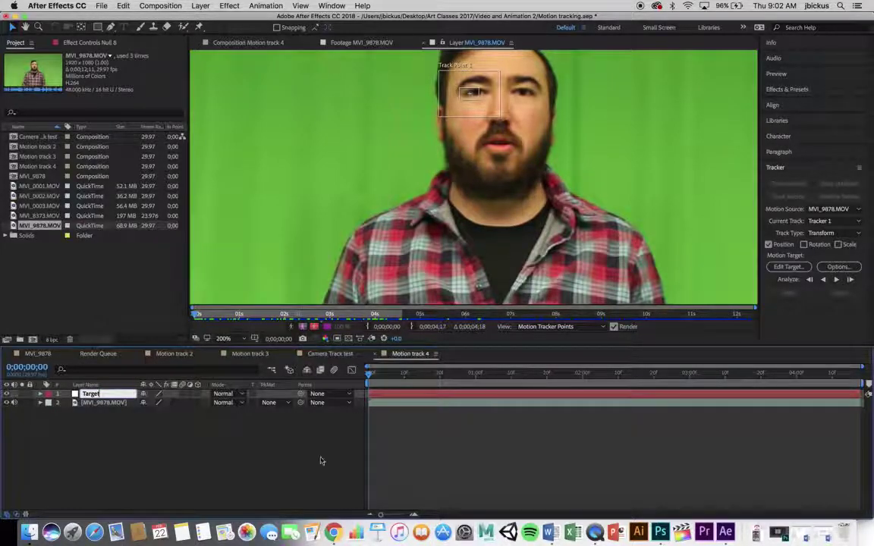
key(Return)
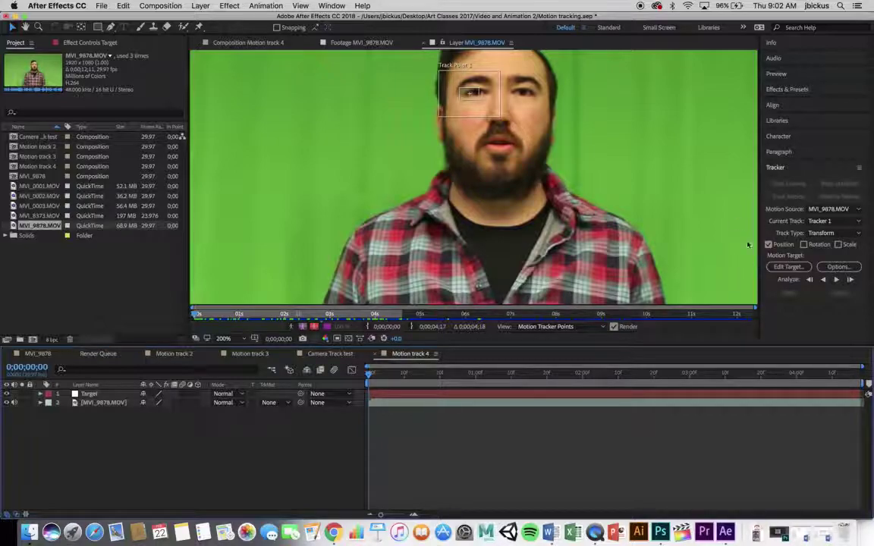
click(788, 266)
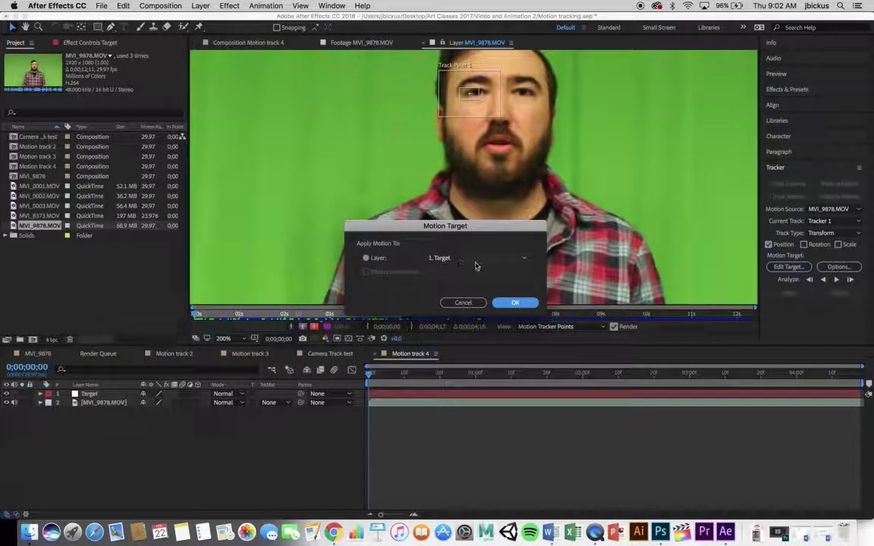
click(519, 303)
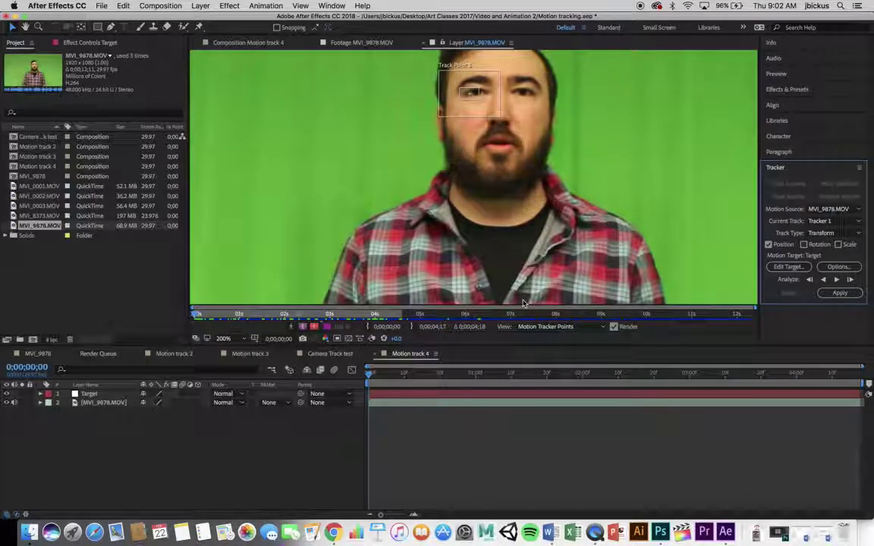
- Analyze Track Point 1 forward to the clip's end, then backward to the start
click(857, 295)
click(837, 279)
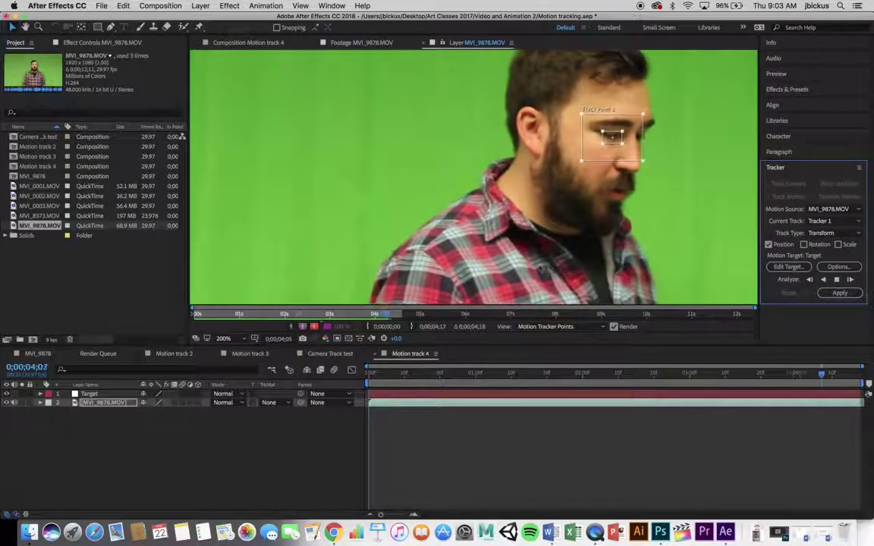
key(Escape)
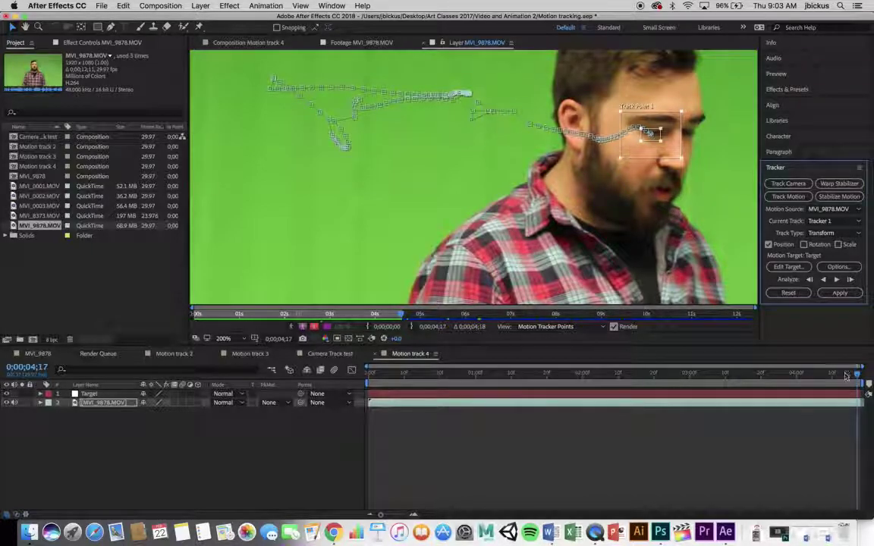
click(824, 279)
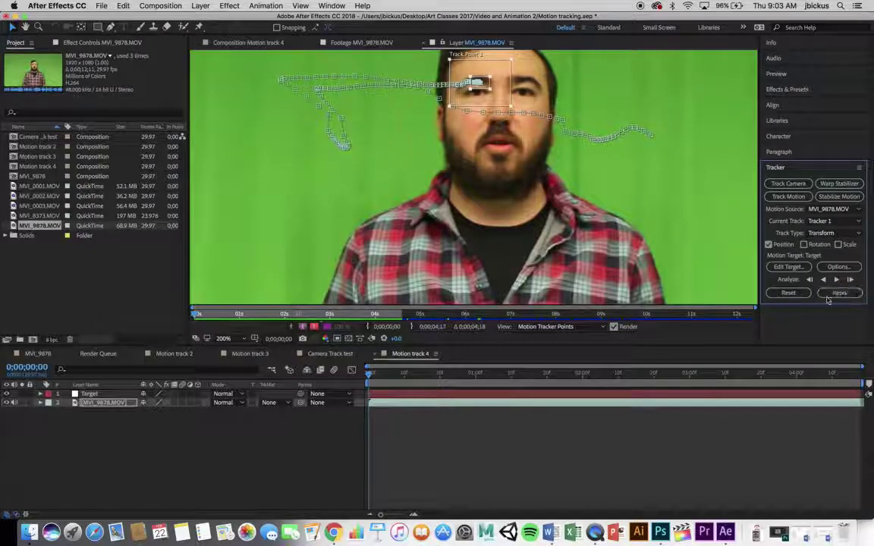
- Apply Tracker 1's motion to the Target null in X and Y
click(788, 267)
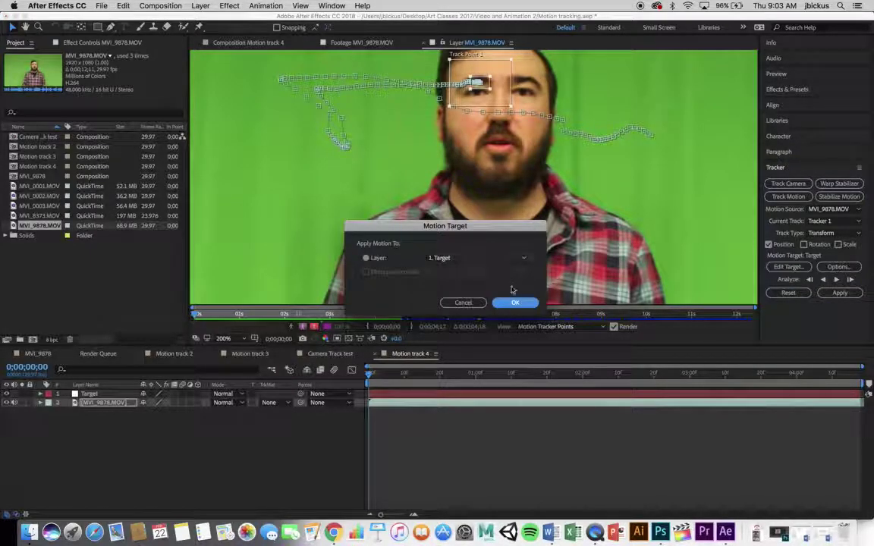
click(515, 302)
click(839, 293)
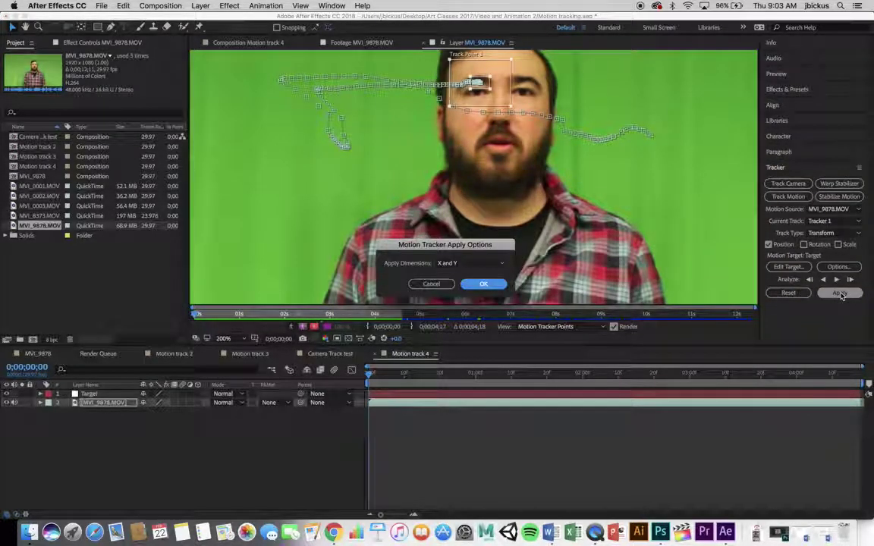
click(495, 285)
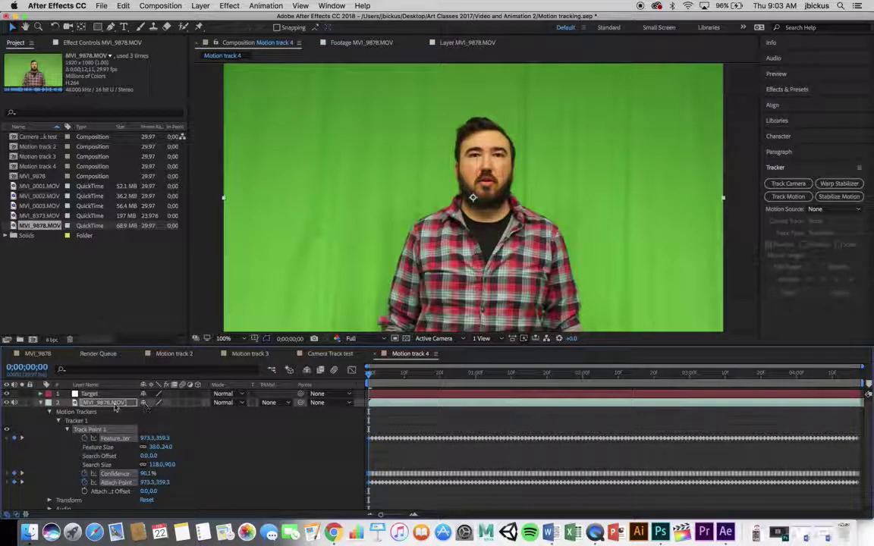
- Reveal the footage's and Target's keyframed Position properties, then collapse the Target layer
click(101, 404)
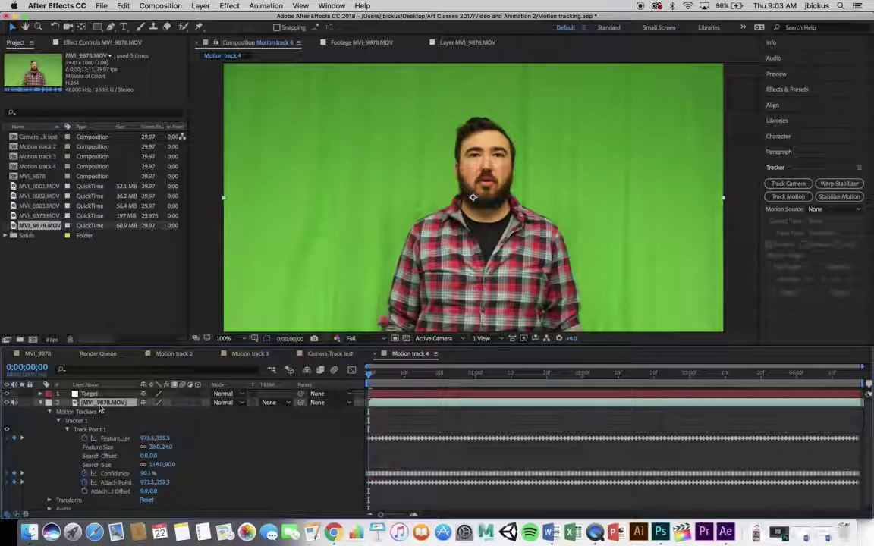
key(u)
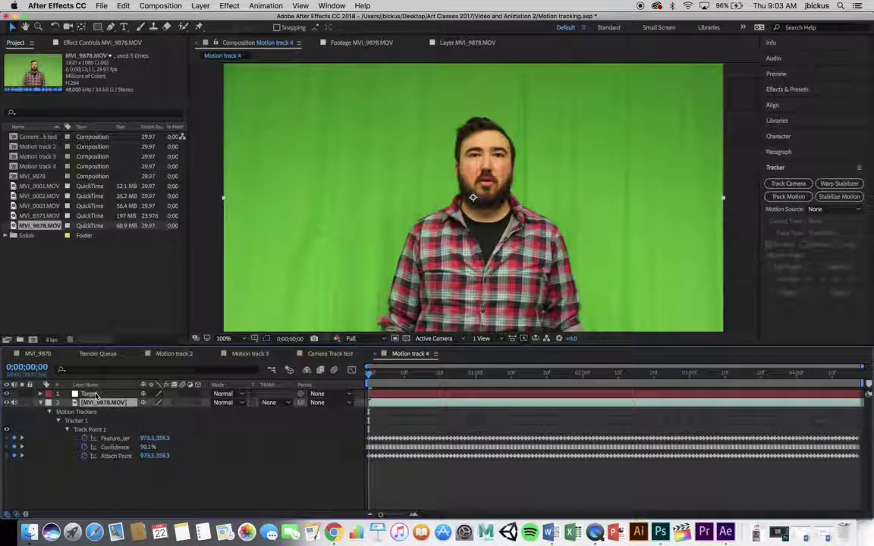
key(Return)
click(42, 394)
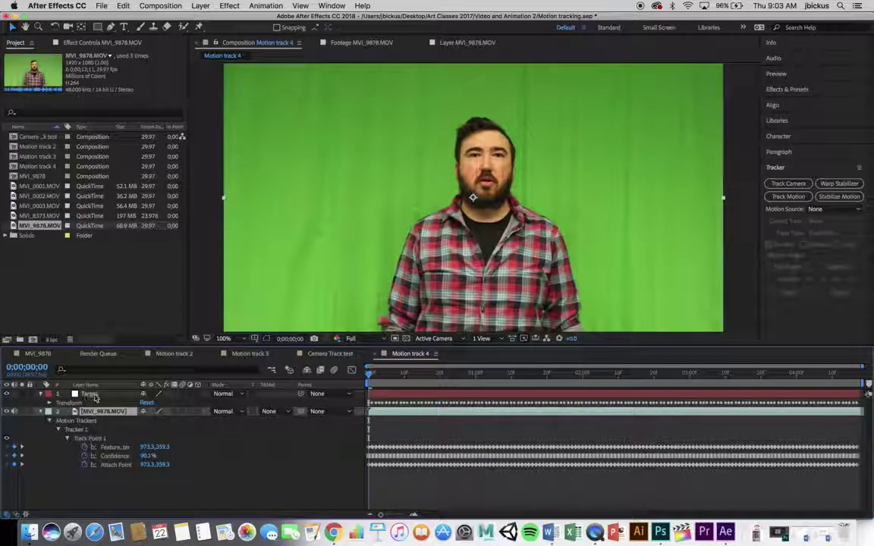
click(97, 394)
key(p)
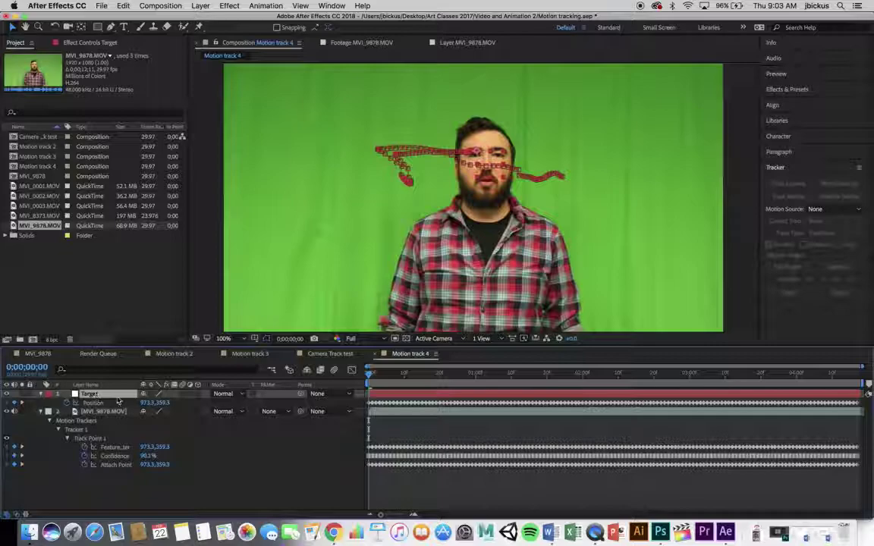
click(86, 403)
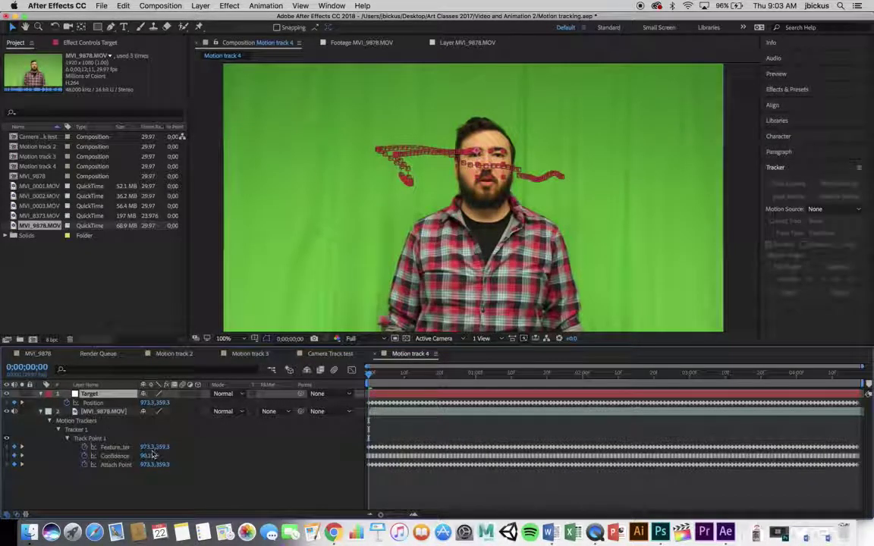
click(40, 394)
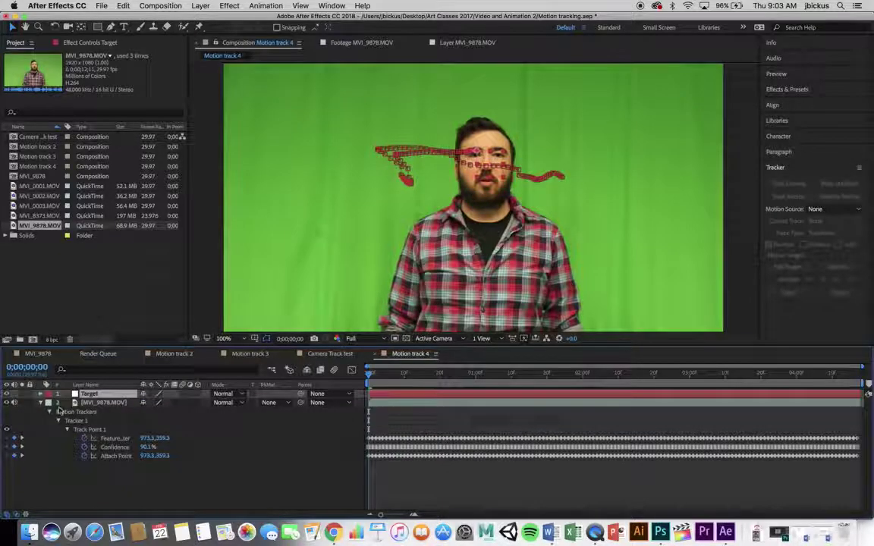
- Add another null object above Target to serve as the Controller layer and select it
right_click(119, 399)
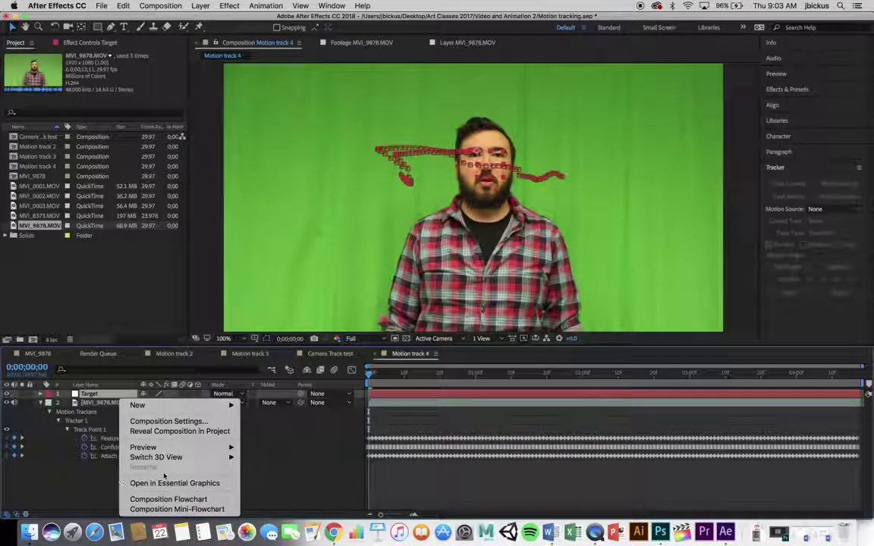
mouse_move(179, 405)
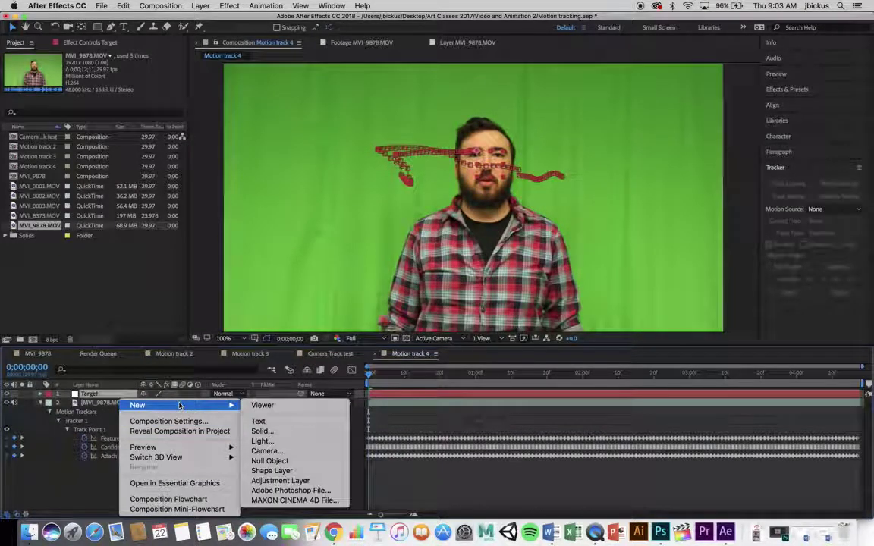
click(270, 460)
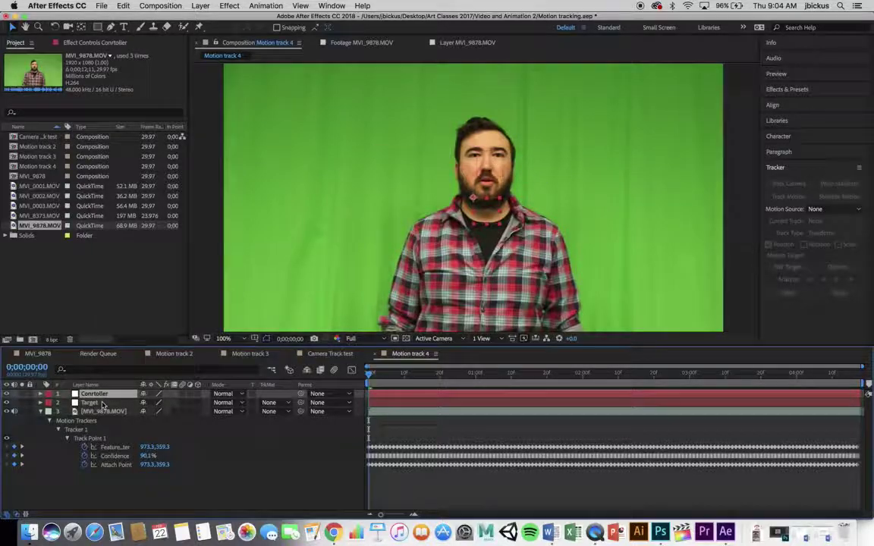
click(104, 395)
- Give Controller's Position the expression thisComp.layer("Target").transform.position, pick-whipped to Target's Position
key(p)
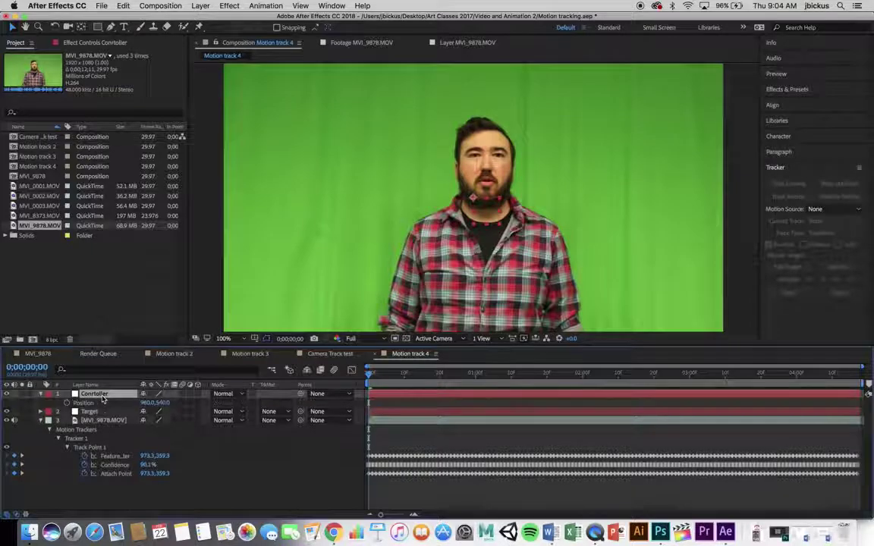
click(104, 412)
key(p)
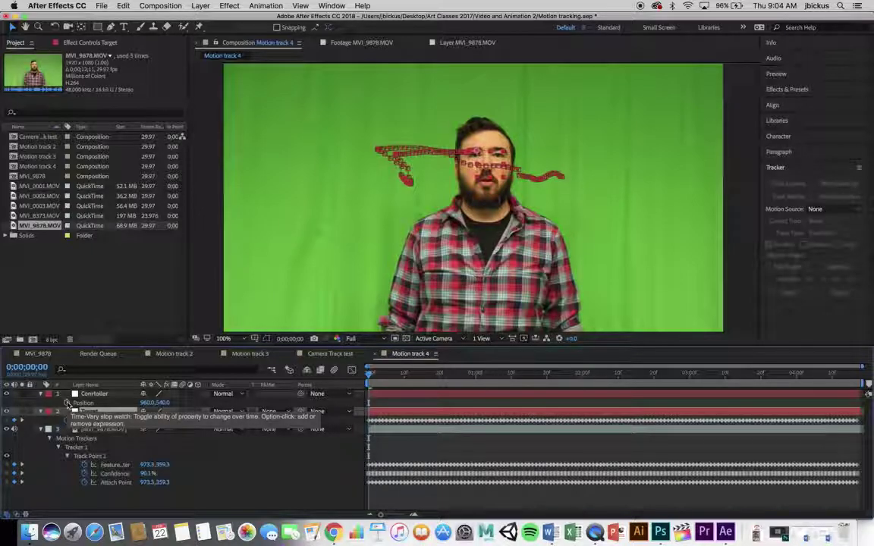
alt+click(68, 405)
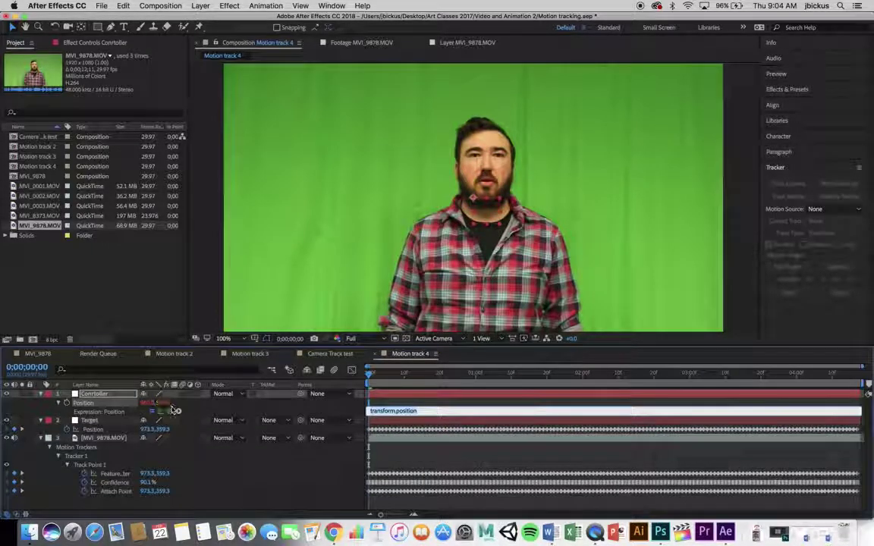
drag(170, 412, 121, 431)
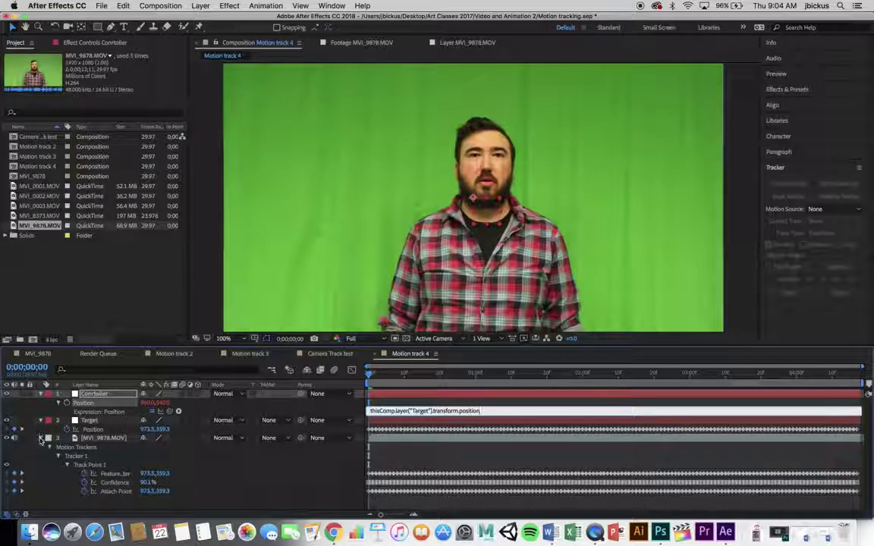
click(172, 504)
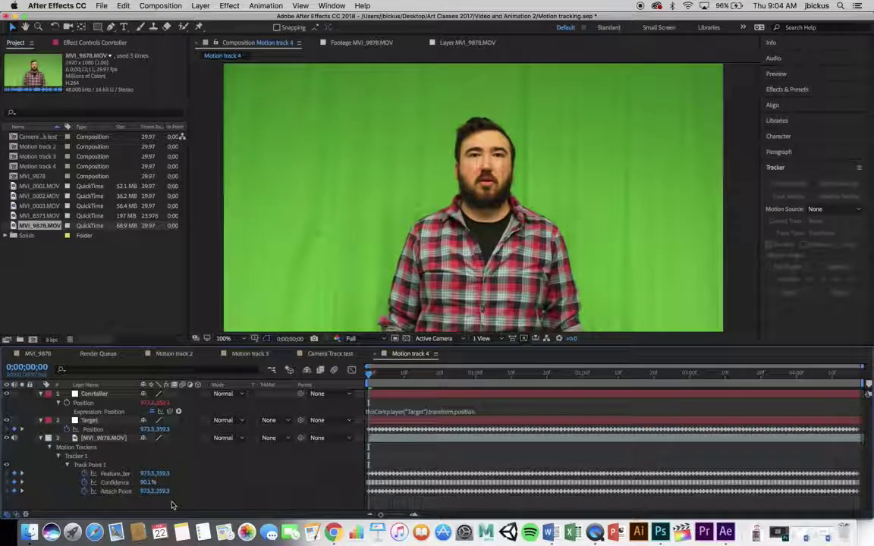
click(126, 27)
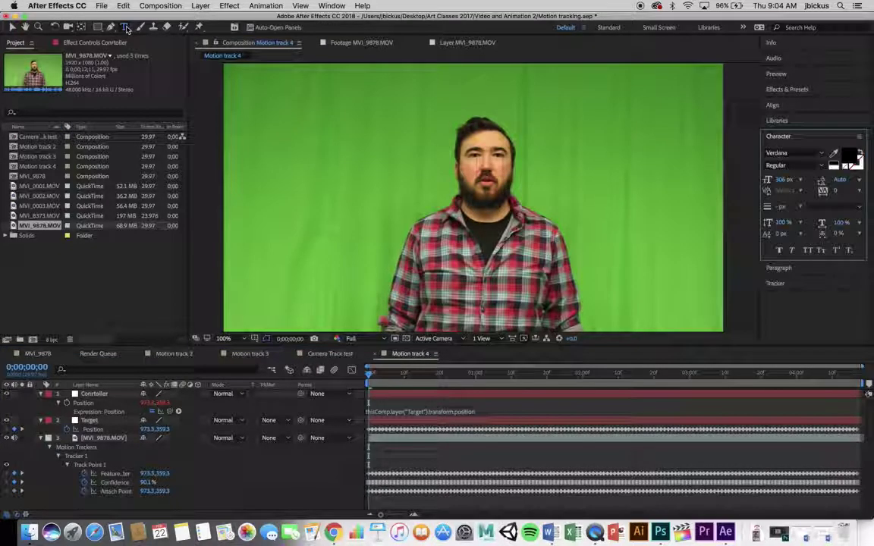
- Create a text layer reading TEST! at the upper left of the frame
click(288, 156)
text(TEST!)
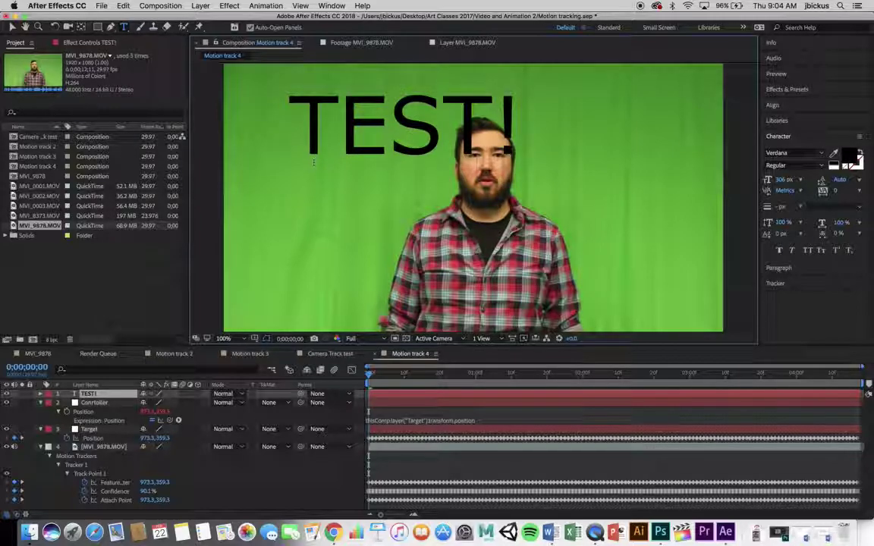
drag(519, 125, 386, 123)
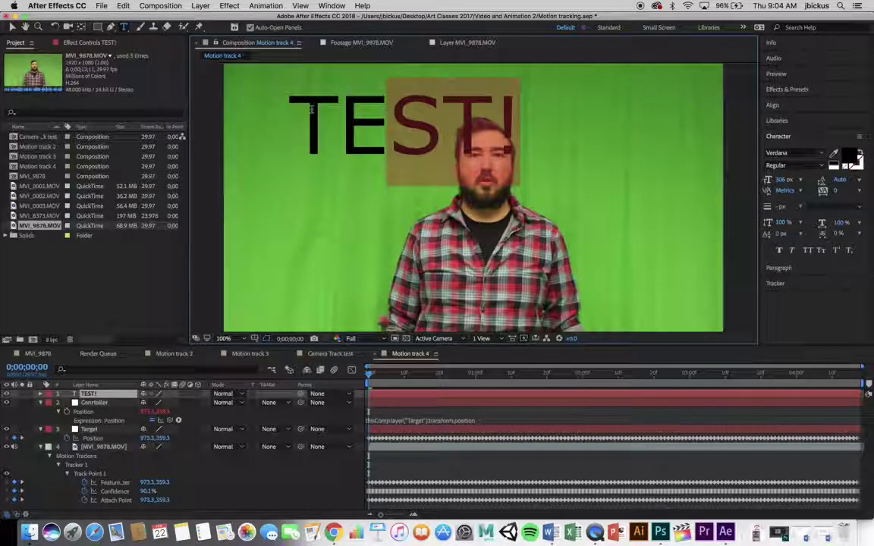
drag(305, 118, 286, 120)
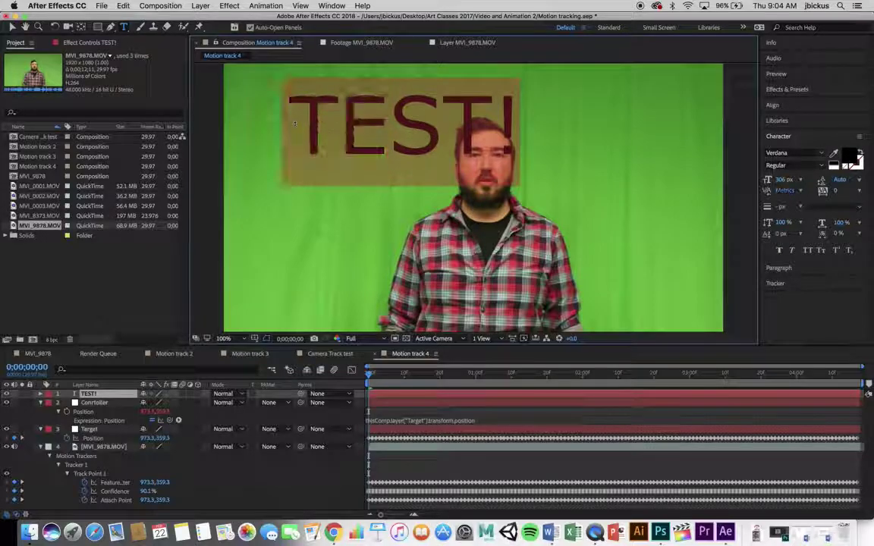
- Colour the TEST! text white and shift it further left in the frame
click(848, 155)
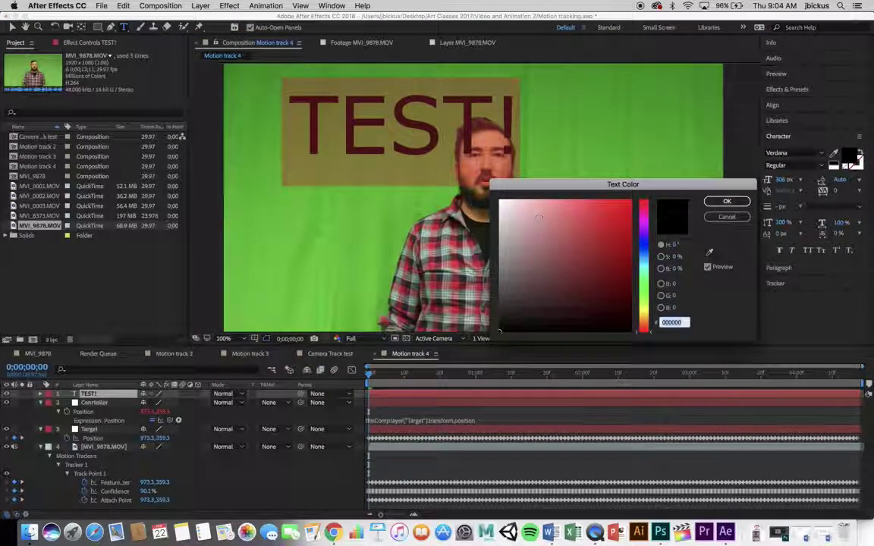
click(500, 201)
click(726, 201)
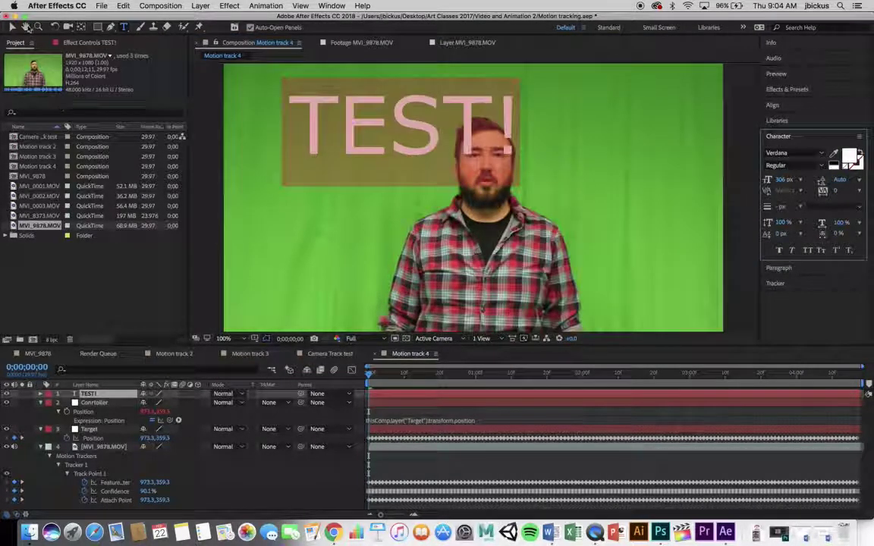
click(11, 26)
drag(399, 131, 356, 140)
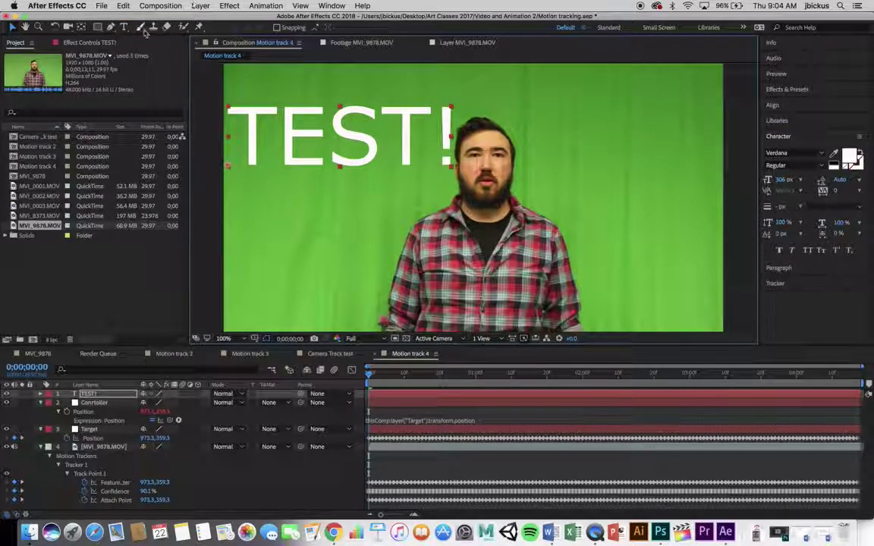
click(201, 6)
- Centre TEST!'s anchor point, parent it to Controller, and preview it tracking the face
mouse_move(227, 120)
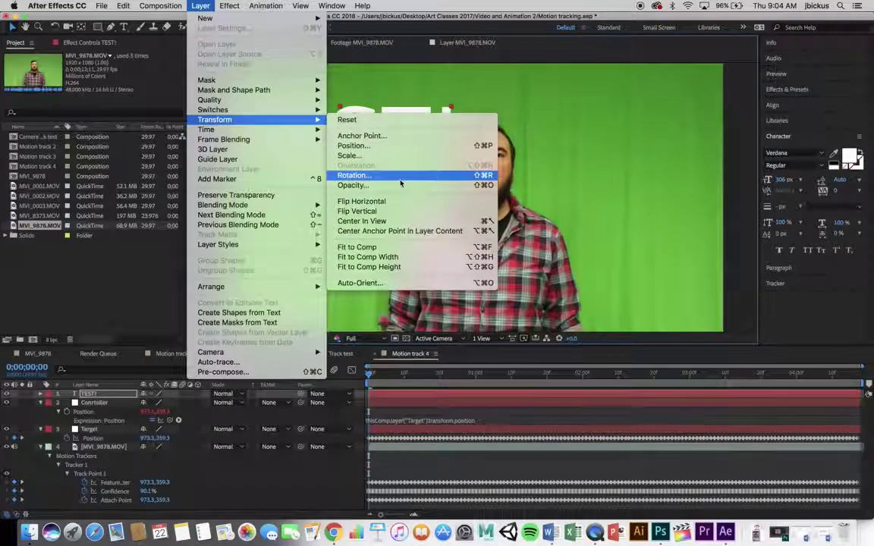
click(395, 231)
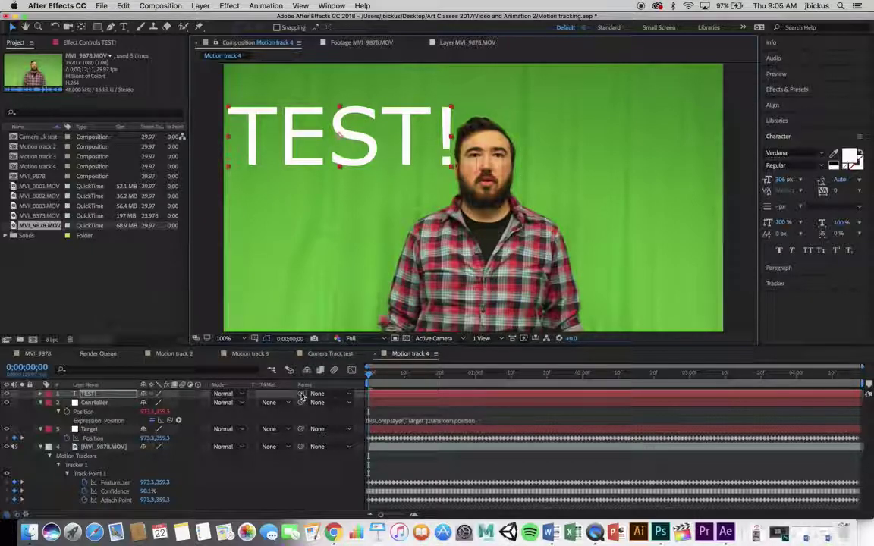
drag(302, 396, 396, 404)
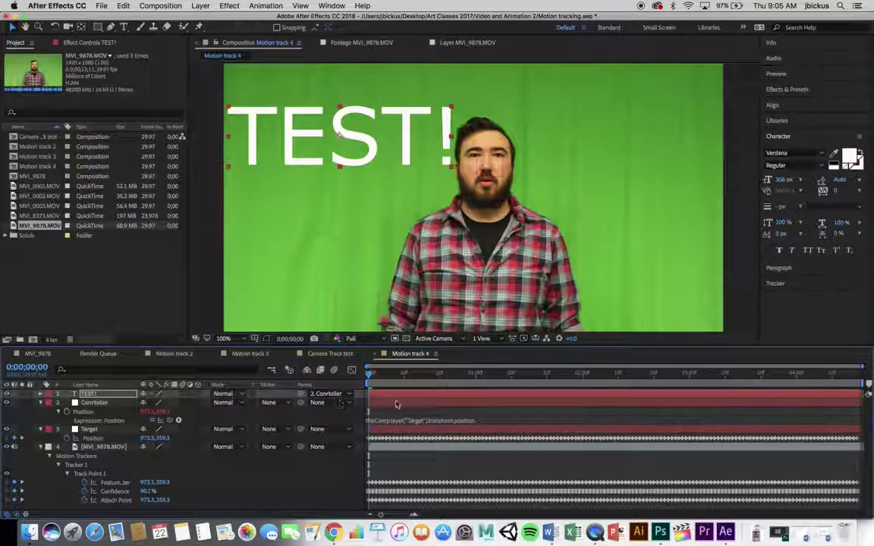
key(space)
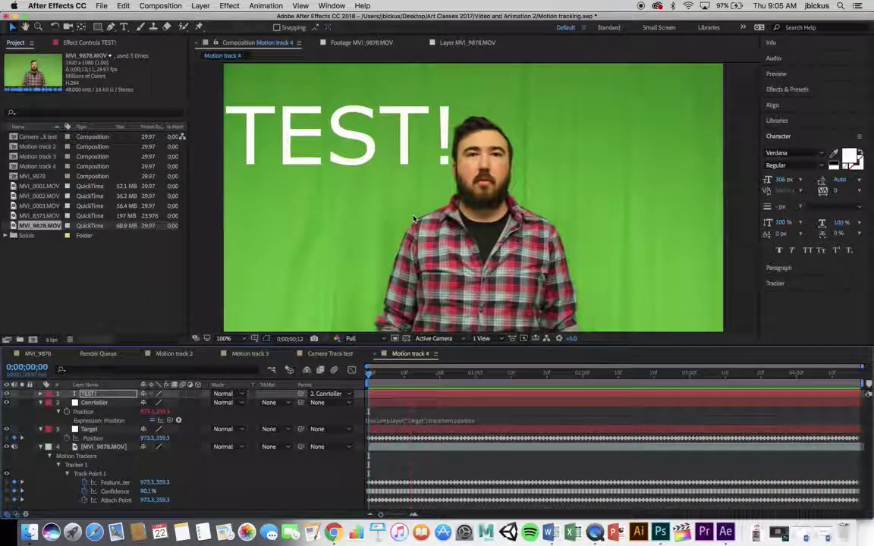
key(space)
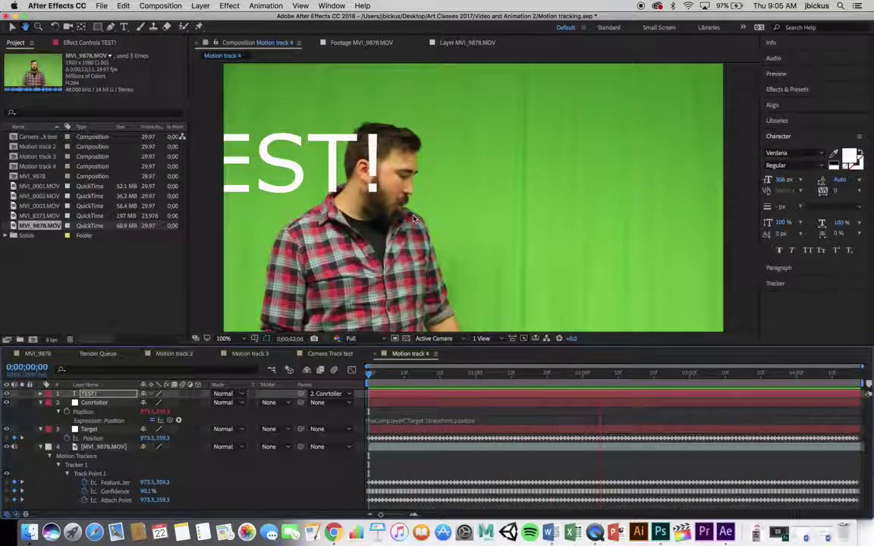